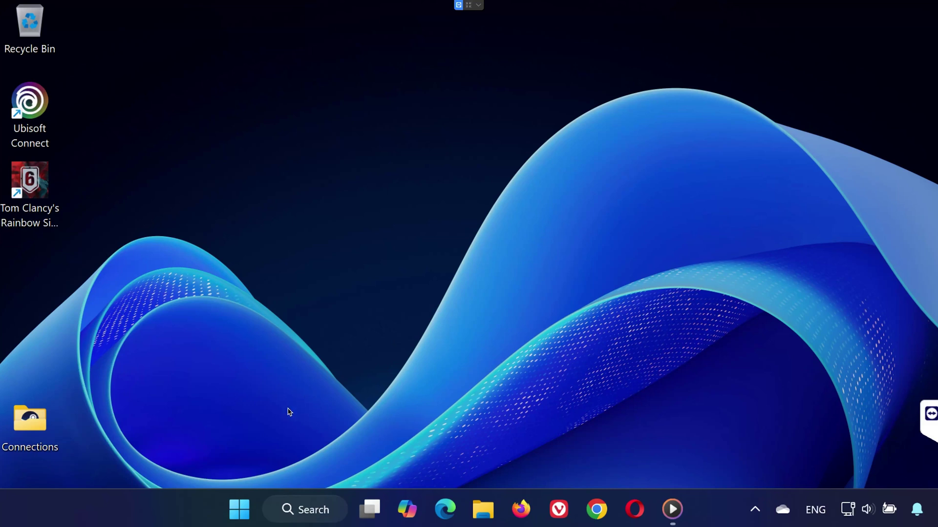
- Search Start for 'sound settings' and open the System > Sound page
{"action": "left_click", "coordinate": [240, 508]}
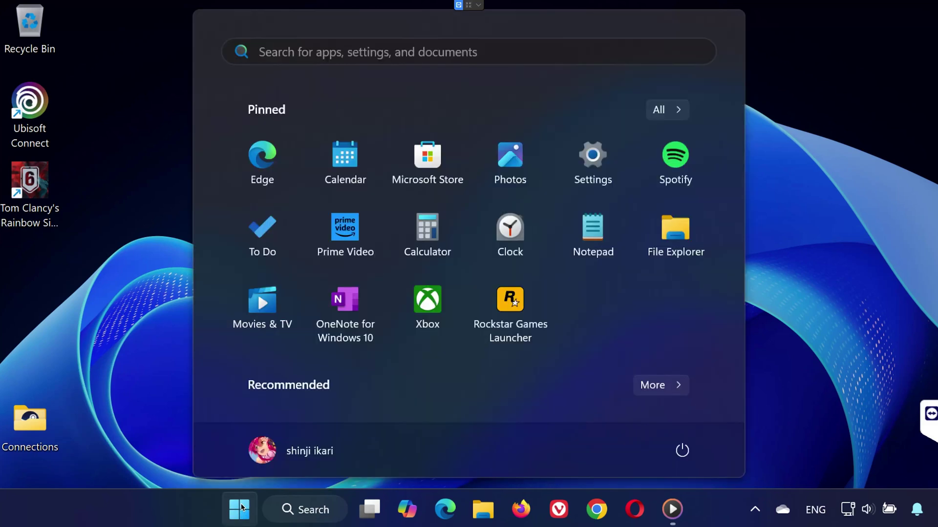
{"action": "type", "text": "sound se"}
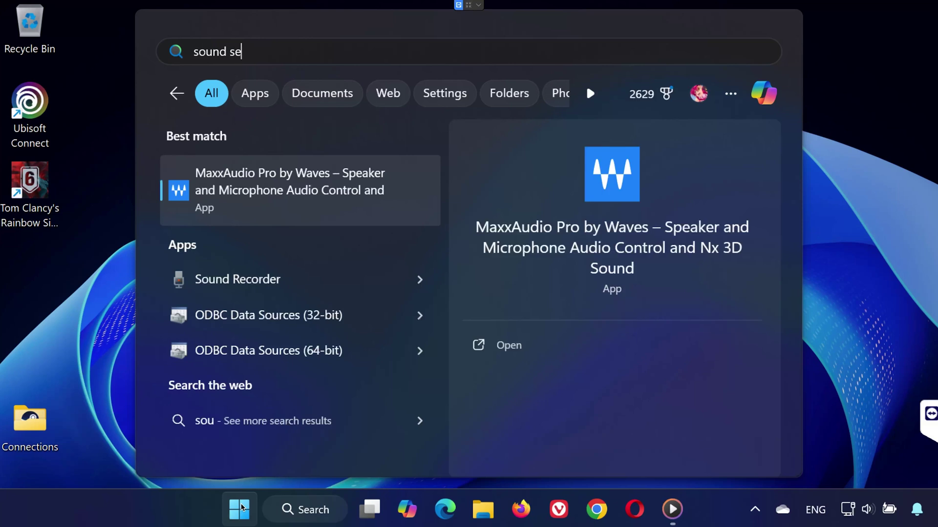
{"action": "type", "text": "tt"}
{"action": "key", "text": "Return"}
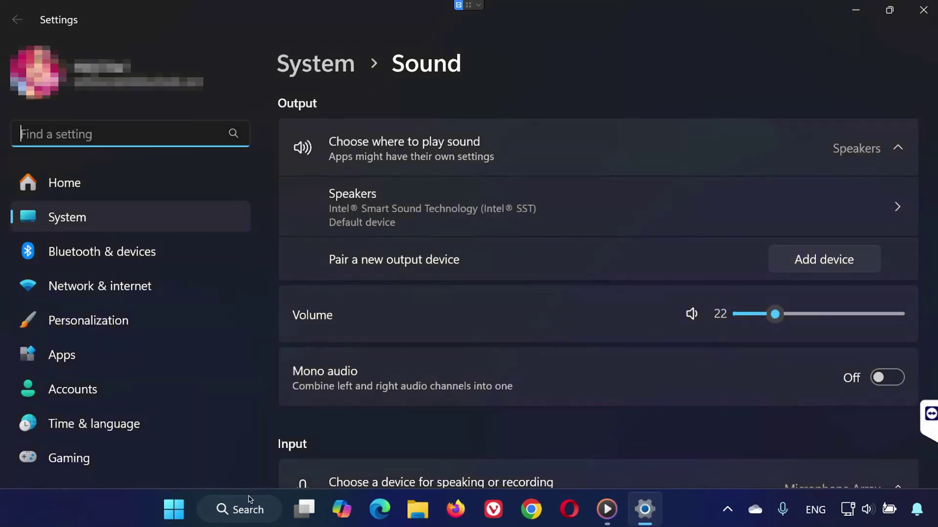
{"action": "scroll", "coordinate": [335, 418], "scroll_direction": "down", "scroll_amount": 2}
{"action": "scroll", "coordinate": [340, 425], "scroll_direction": "down", "scroll_amount": 5}
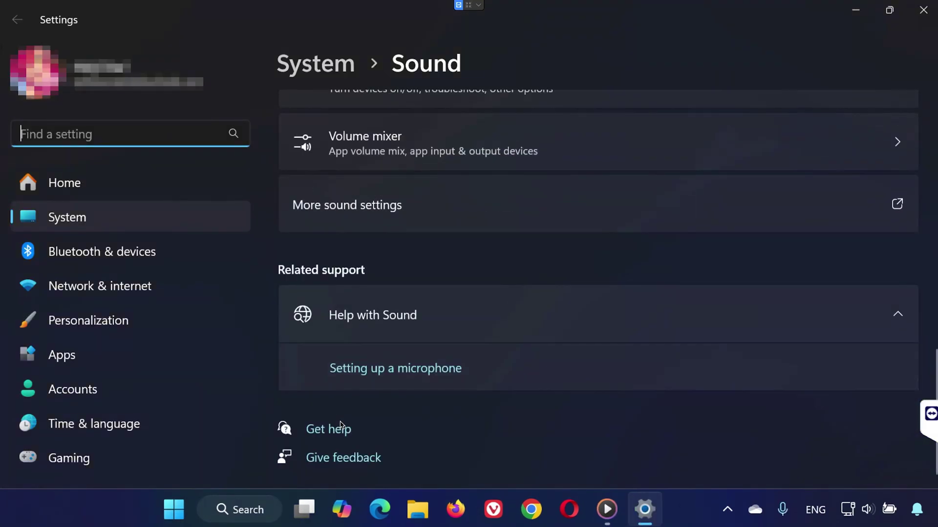
- Check Intel Speakers as default playback device, then open the Steam shortcut's Start Menu folder
{"action": "left_click", "coordinate": [381, 212]}
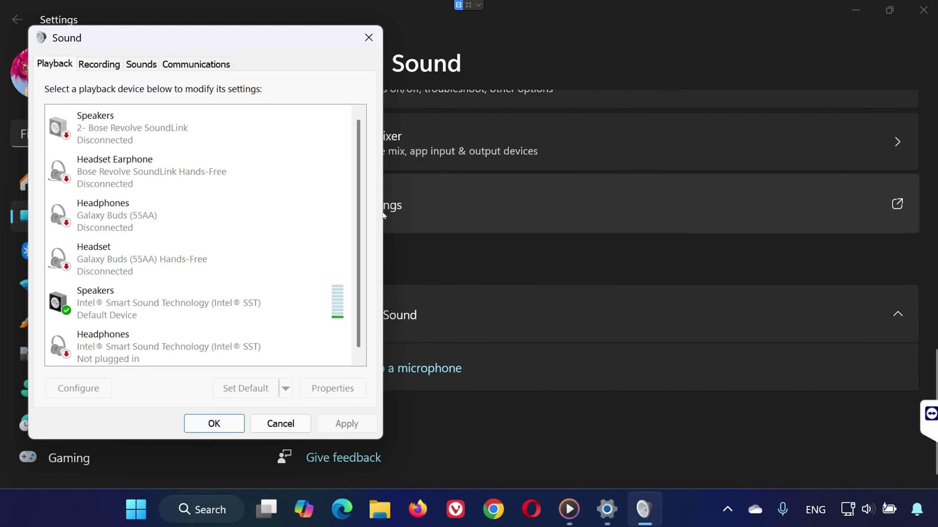
{"action": "left_click", "coordinate": [99, 305]}
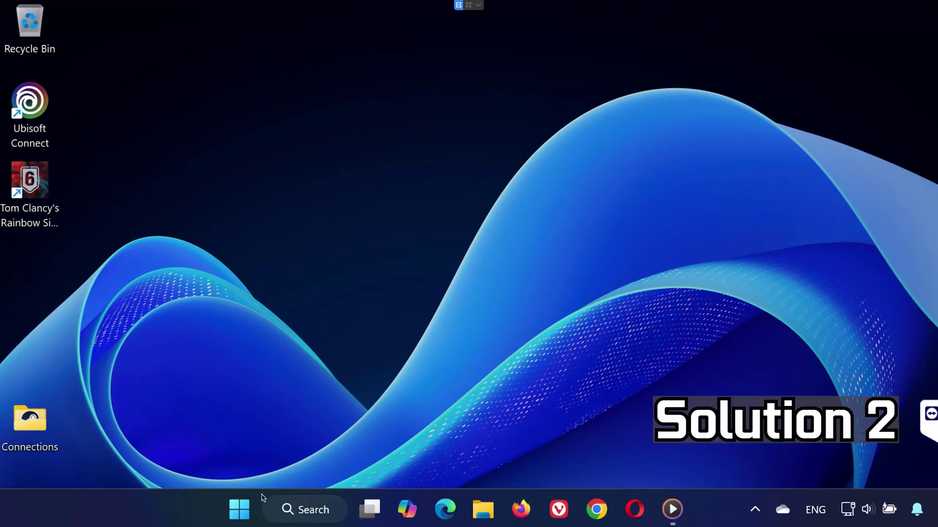
{"action": "left_click", "coordinate": [239, 510]}
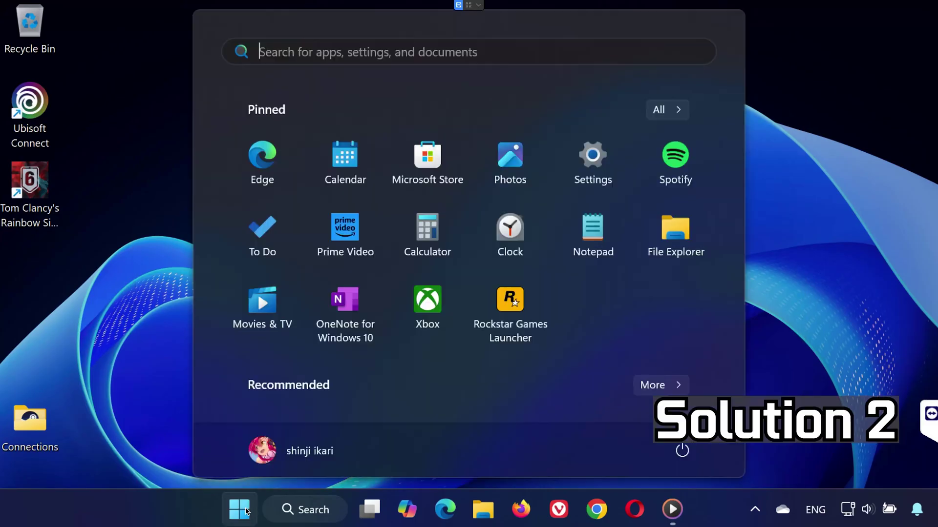
{"action": "type", "text": "steam"}
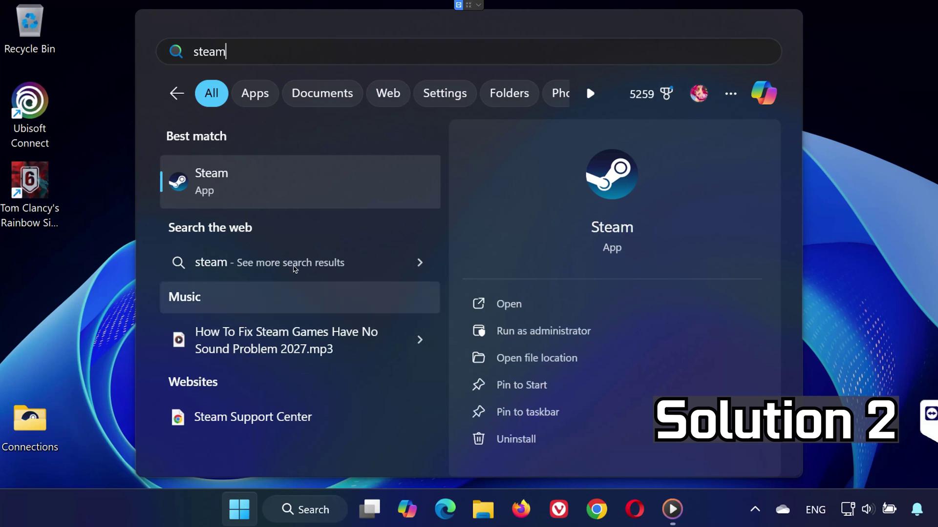
{"action": "right_click", "coordinate": [320, 188]}
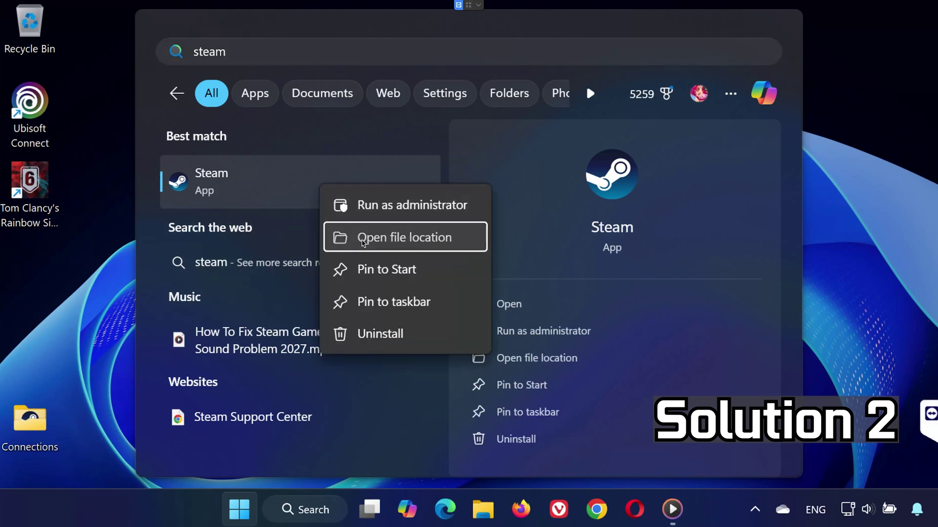
{"action": "left_click", "coordinate": [381, 237]}
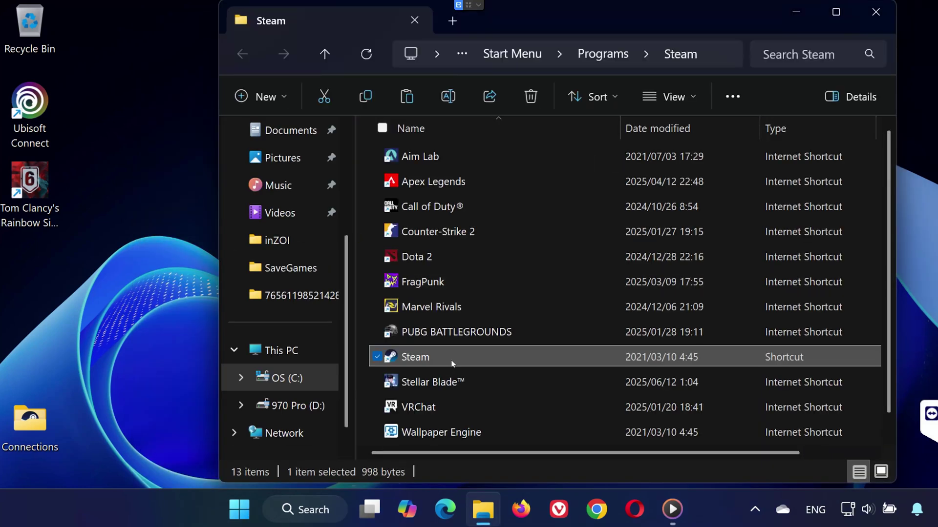
- Go from the Steam shortcut to its Program Files (x86) folder and open steam.exe Properties
{"action": "right_click", "coordinate": [451, 362]}
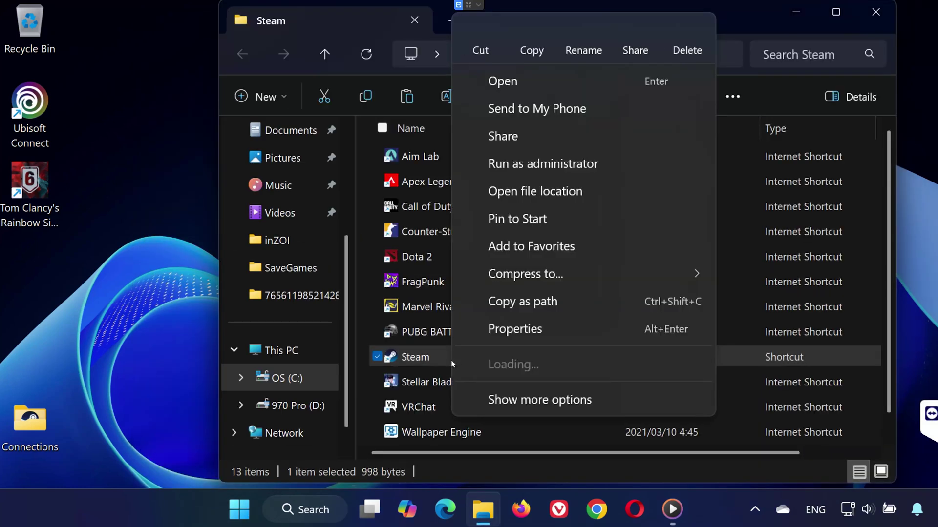
{"action": "left_click", "coordinate": [542, 190]}
{"action": "scroll", "coordinate": [483, 352], "scroll_direction": "down", "scroll_amount": 1}
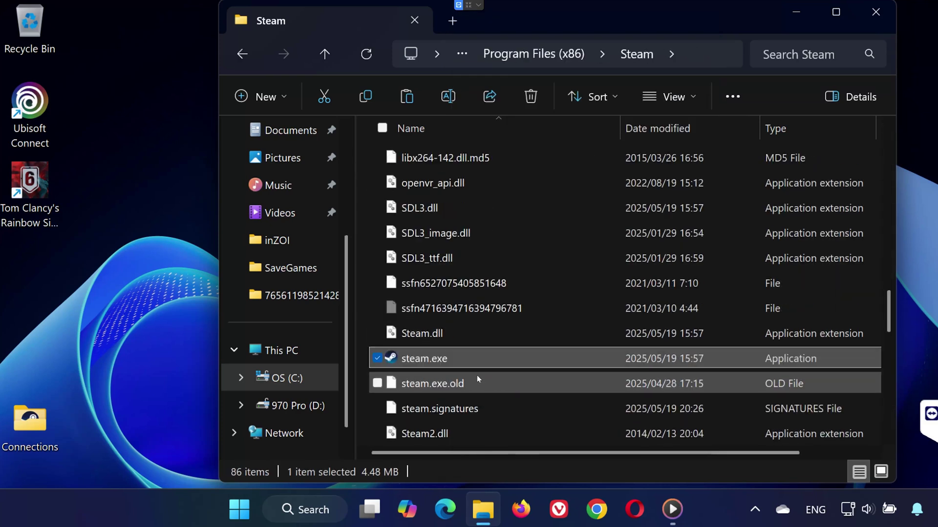
{"action": "right_click", "coordinate": [484, 361]}
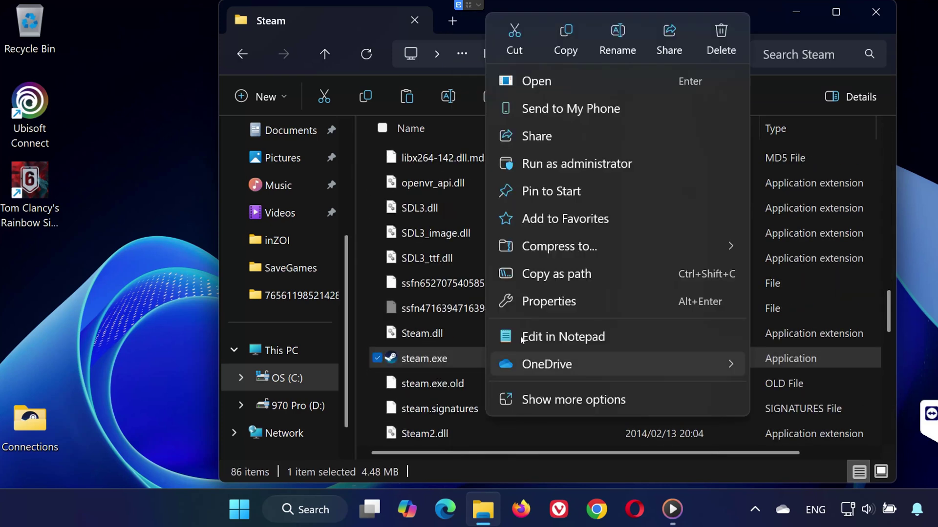
{"action": "left_click", "coordinate": [542, 301]}
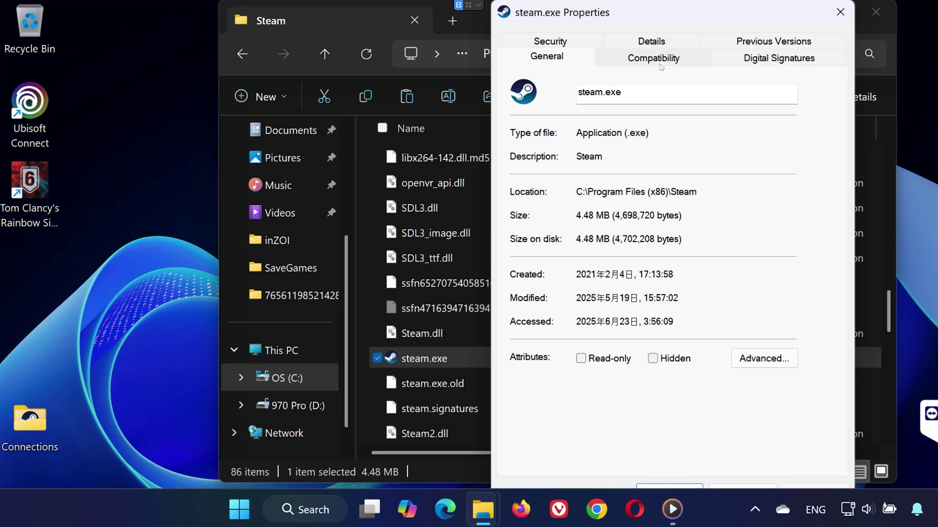
- Enable 'Run this program as an administrator' for steam.exe under Compatibility and confirm with OK
{"action": "left_click", "coordinate": [661, 66]}
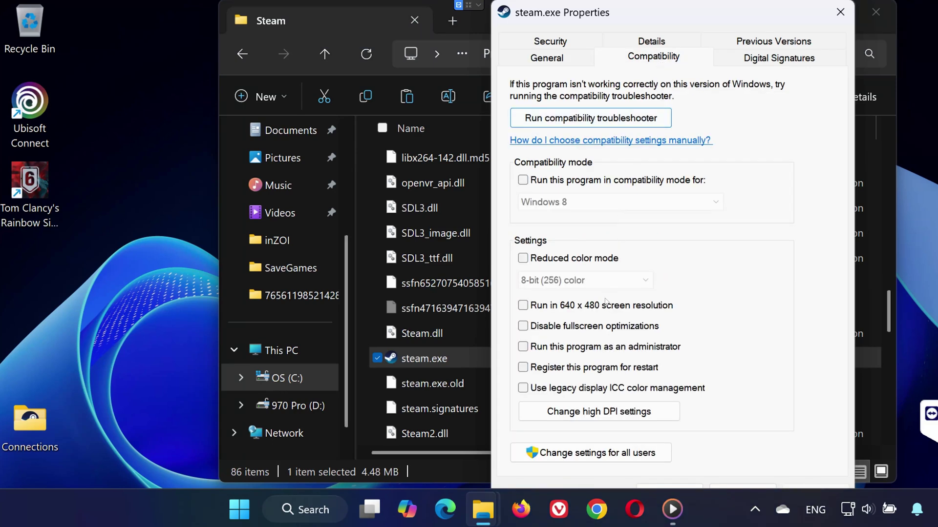
{"action": "left_click", "coordinate": [592, 349]}
{"action": "left_click", "coordinate": [673, 487]}
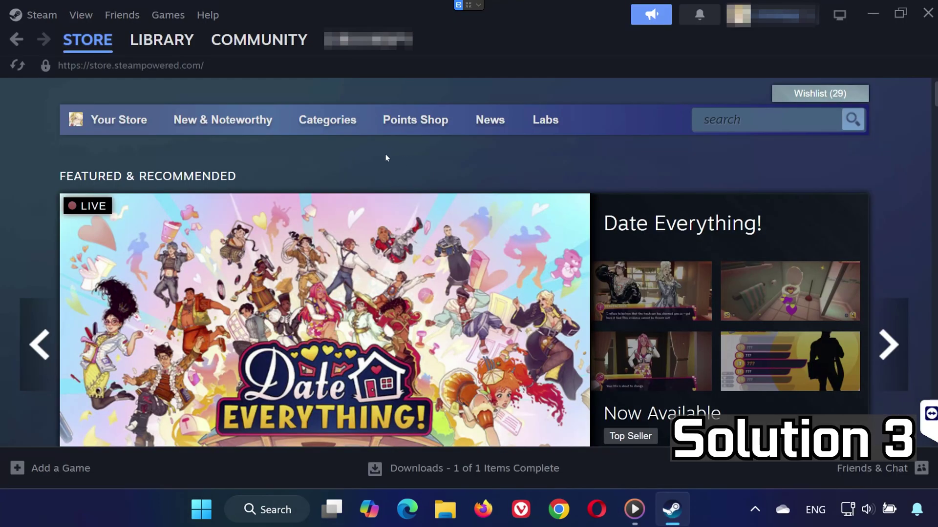
- Browse Stellar Blade's local files from the Steam Library via Manage
{"action": "left_click", "coordinate": [162, 40]}
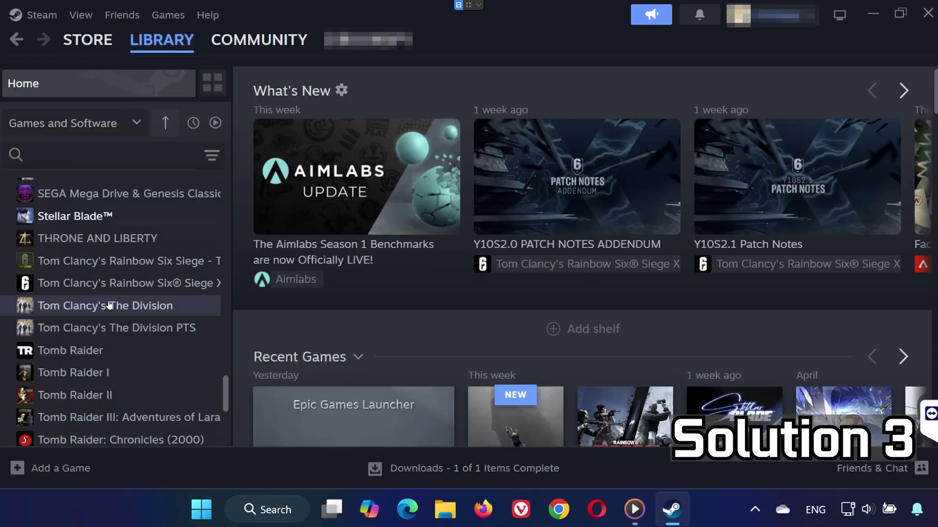
{"action": "right_click", "coordinate": [103, 217]}
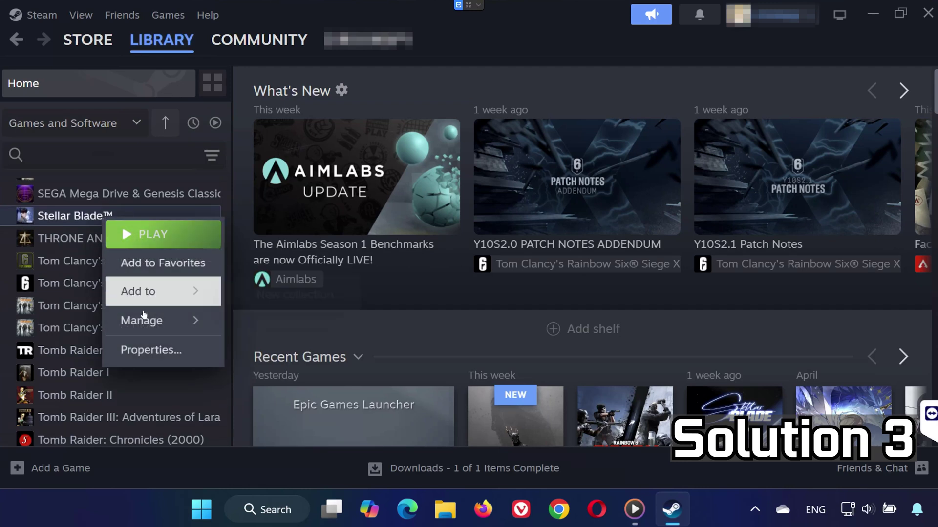
{"action": "mouse_move", "coordinate": [141, 321]}
{"action": "left_click", "coordinate": [279, 350]}
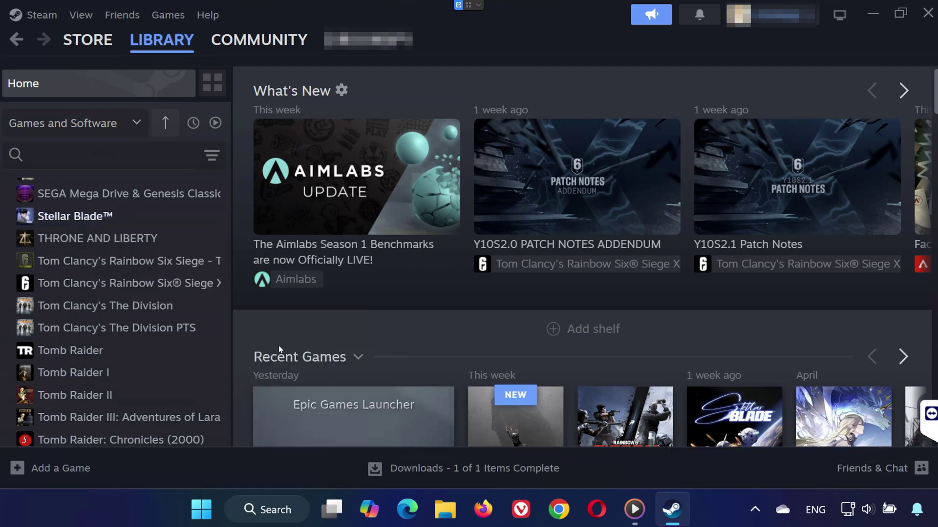
{"action": "mouse_move", "coordinate": [416, 307]}
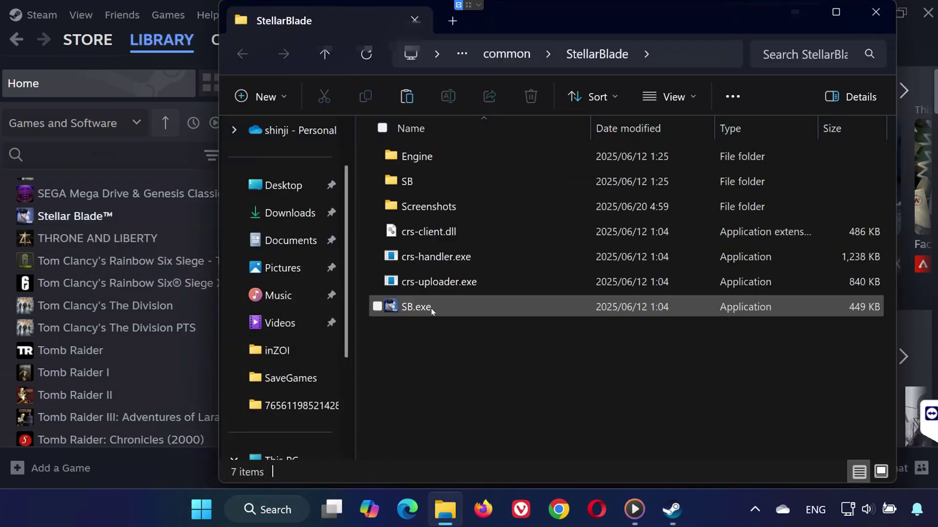
- Open SB.exe's Properties on the Compatibility tab
{"action": "right_click", "coordinate": [451, 302]}
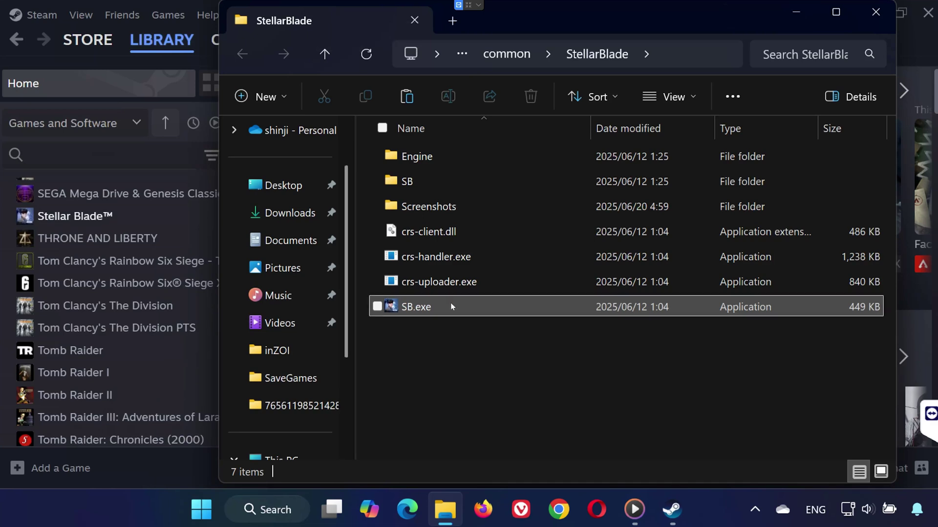
{"action": "left_click", "coordinate": [510, 300]}
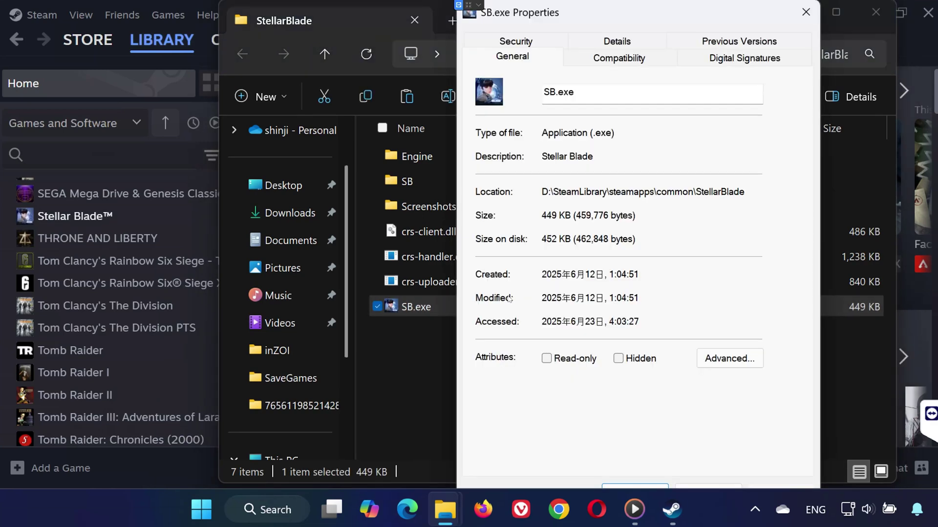
{"action": "left_click", "coordinate": [629, 62]}
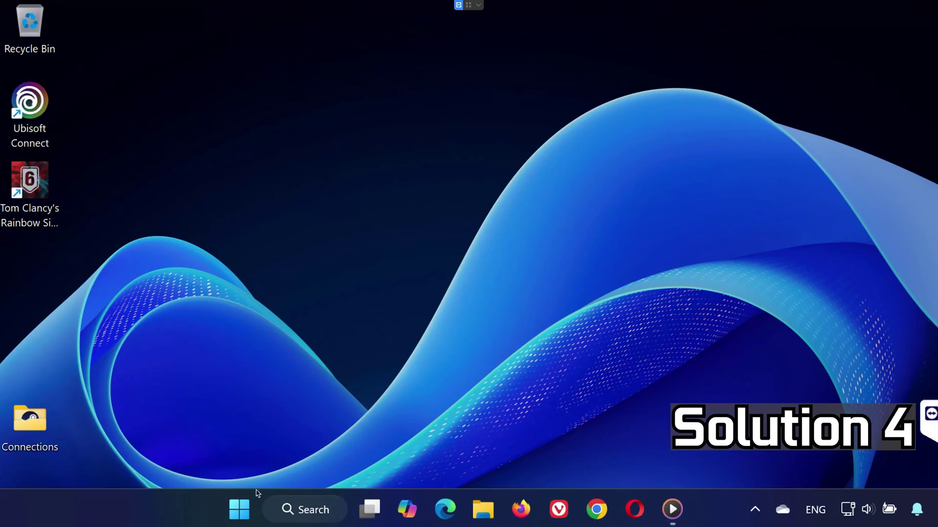
- Run the Audio troubleshooter from Troubleshoot > Other troubleshooters and approve its diagnostics
{"action": "left_click", "coordinate": [245, 511]}
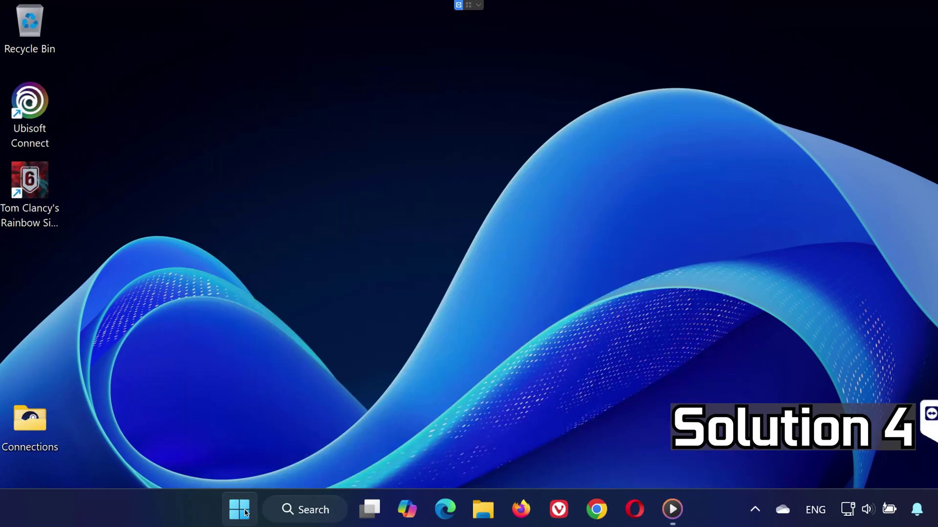
{"action": "left_click", "coordinate": [245, 511]}
{"action": "type", "text": "trouble"}
{"action": "key", "text": "Return"}
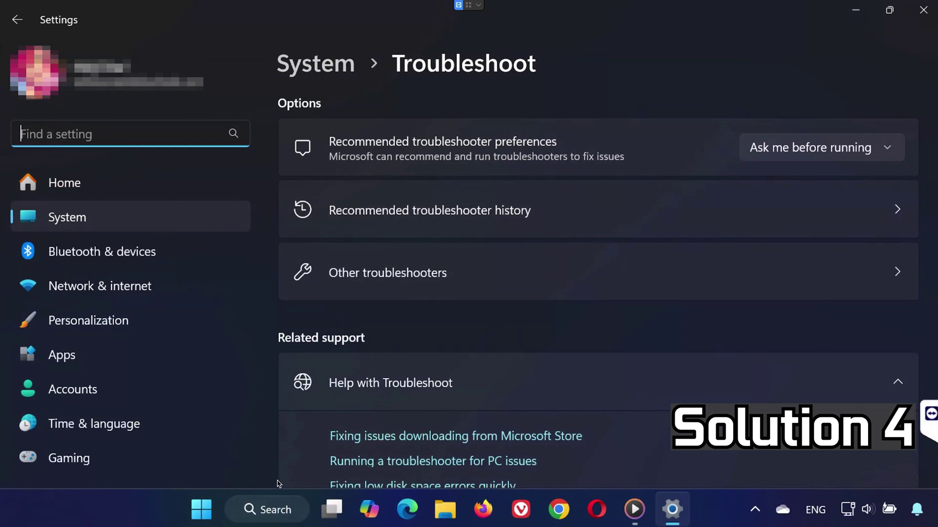
{"action": "left_click", "coordinate": [498, 275]}
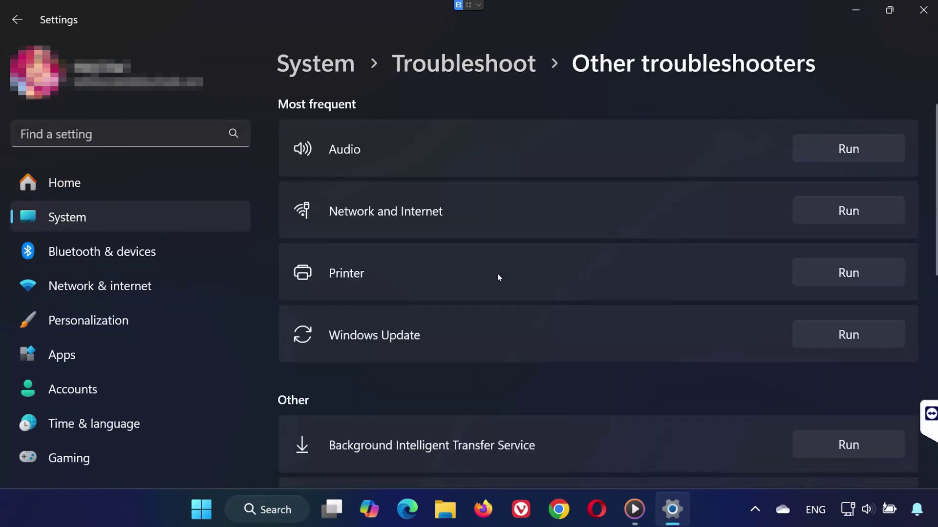
{"action": "left_click", "coordinate": [811, 154]}
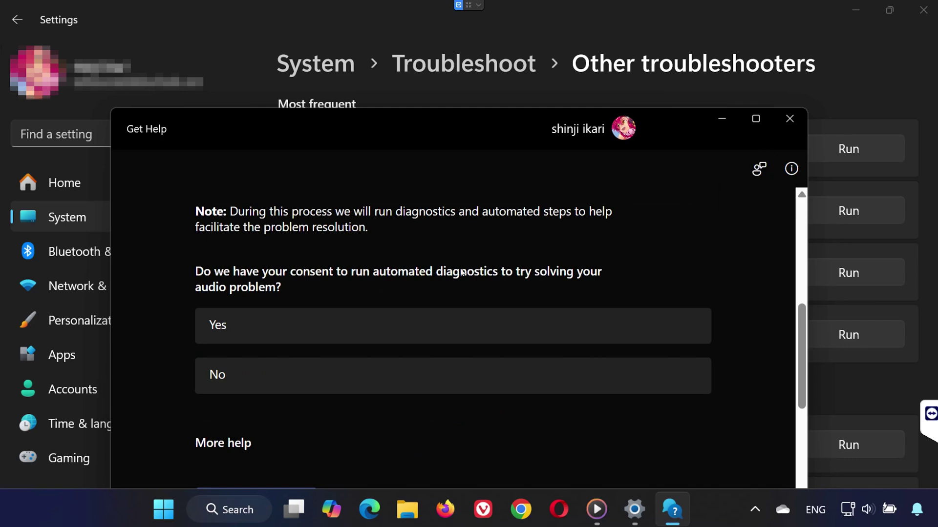
{"action": "left_click", "coordinate": [326, 325]}
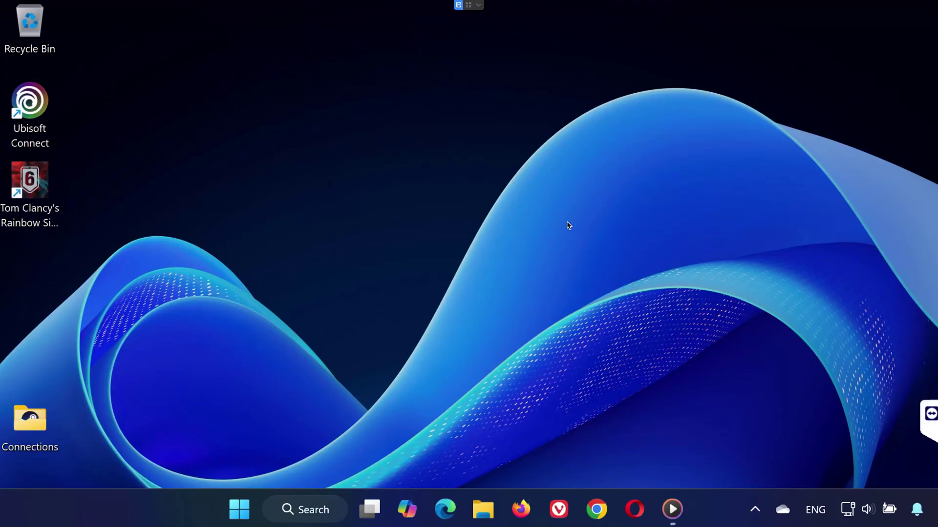
- Choose Restart from the Start menu's power options
{"action": "left_click", "coordinate": [239, 509]}
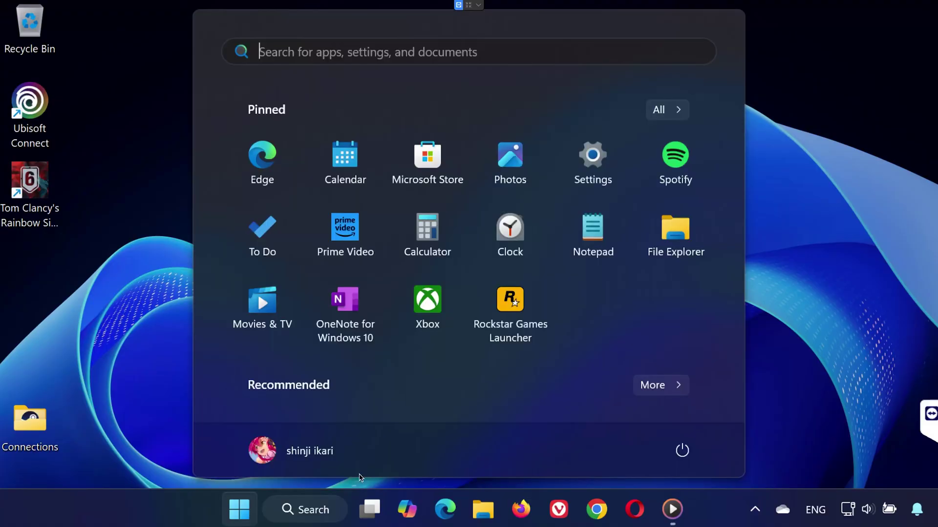
{"action": "left_click", "coordinate": [680, 451]}
{"action": "left_click", "coordinate": [681, 415]}
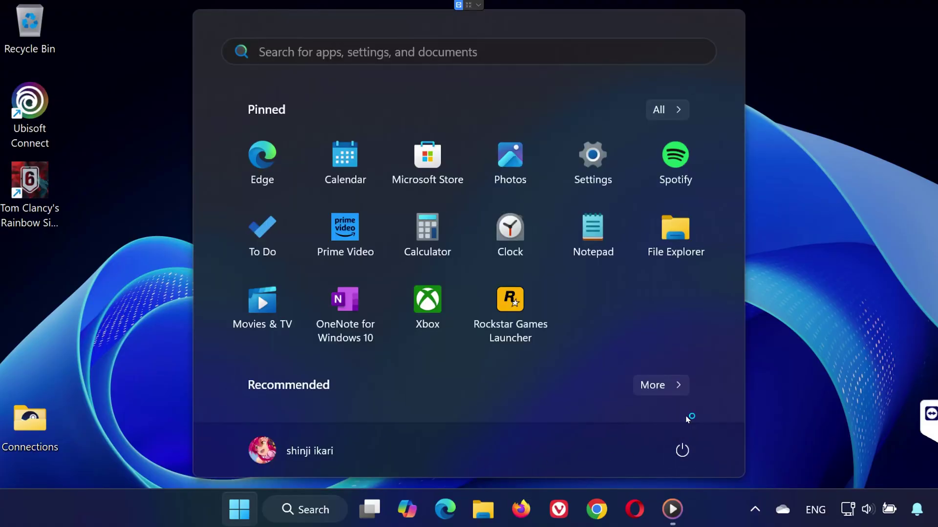